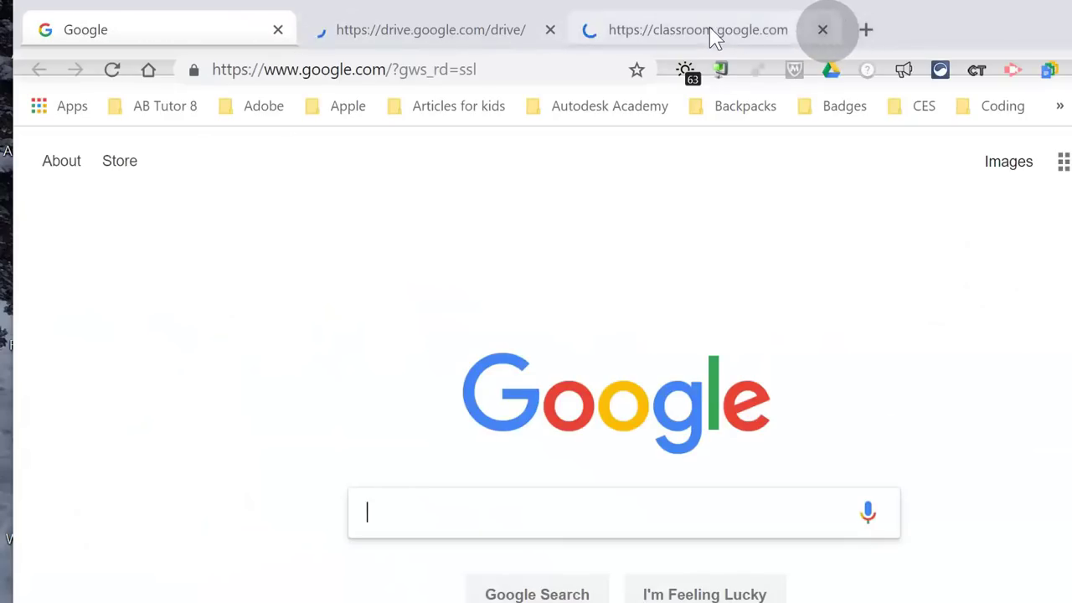
Close the Classroom and Drive tabs and load the brainpop.com website
{"action": "left_click", "coordinate": [822, 30]}
{"action": "left_click", "coordinate": [550, 30]}
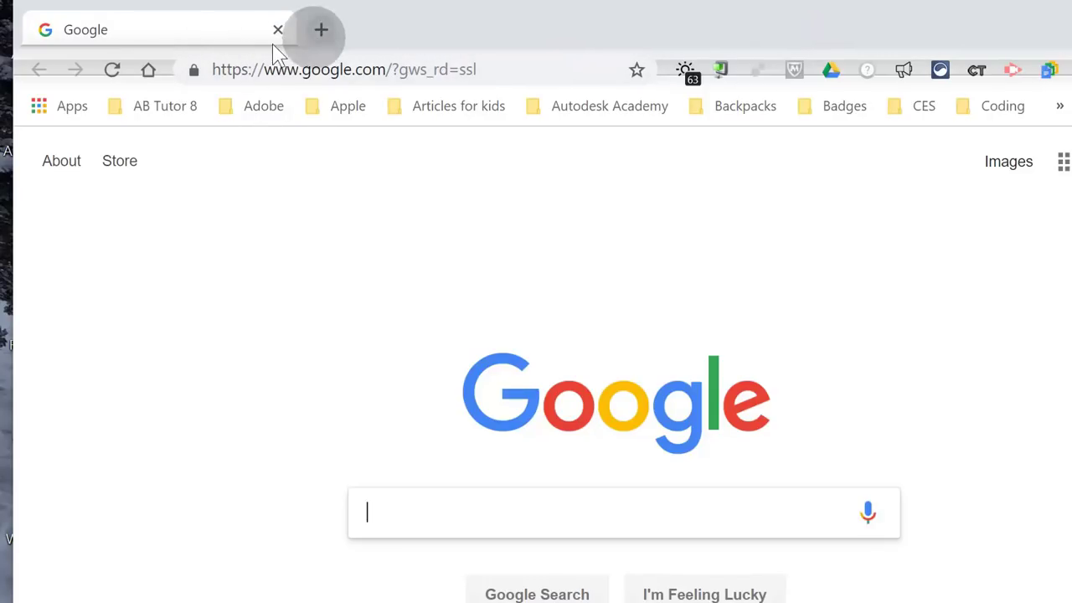
{"action": "left_click", "coordinate": [323, 68]}
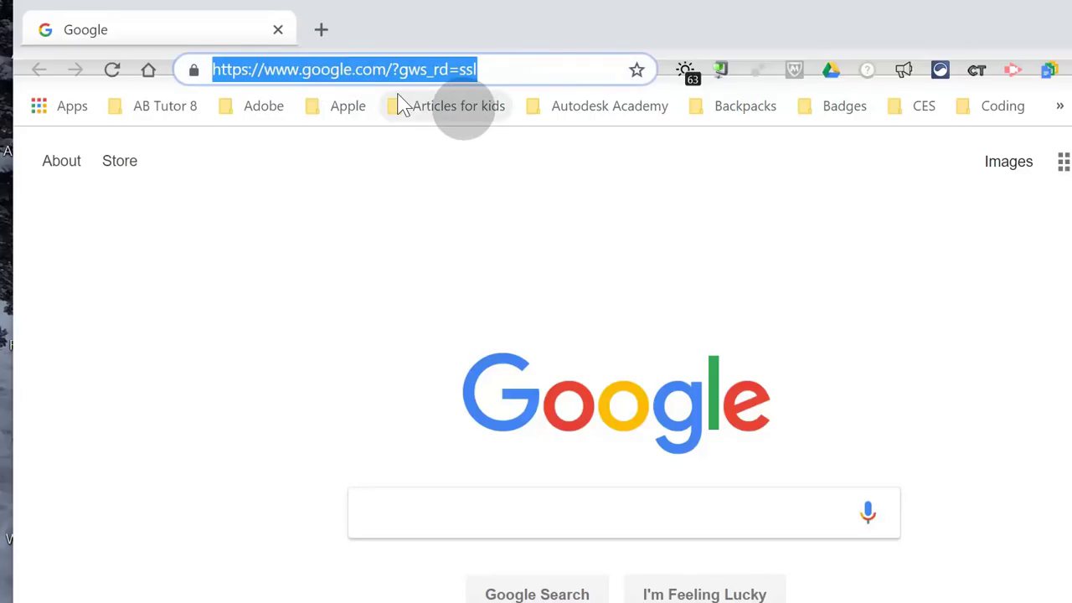
{"action": "type", "text": "b"}
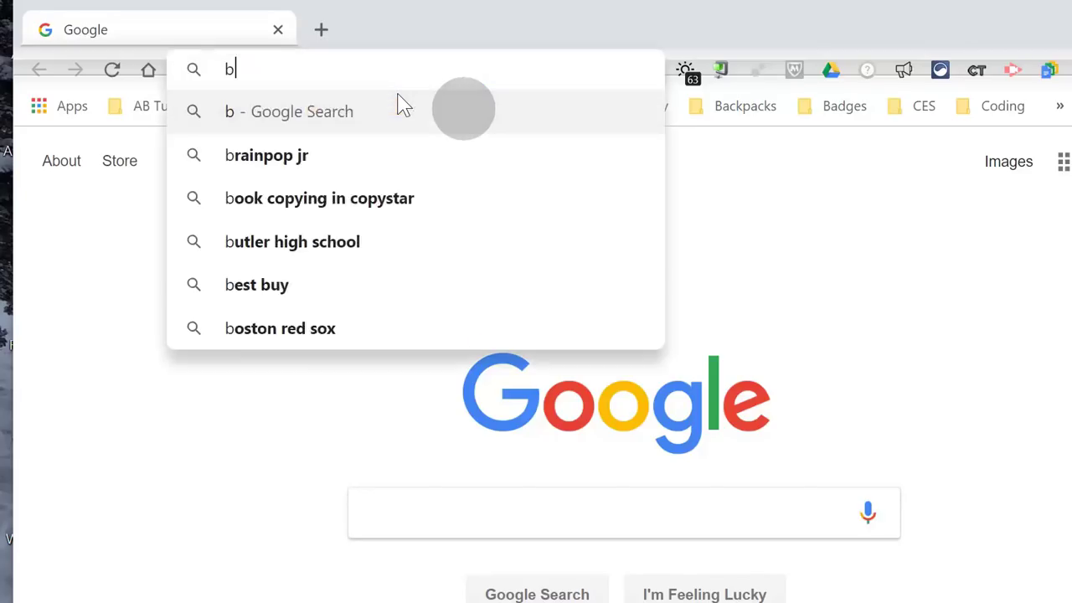
{"action": "type", "text": "rainpop"}
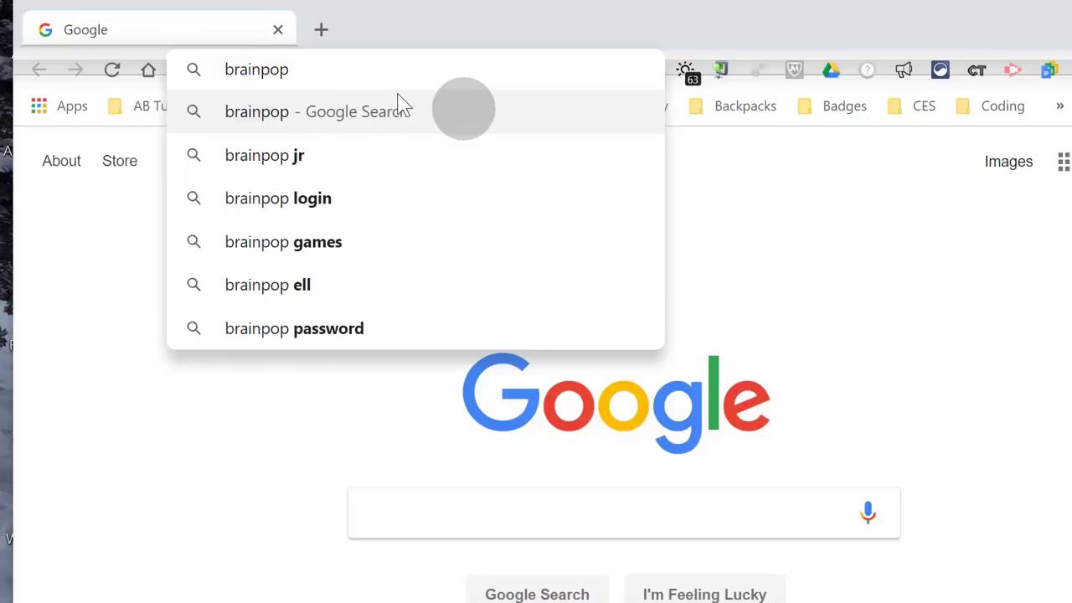
{"action": "type", "text": ".com"}
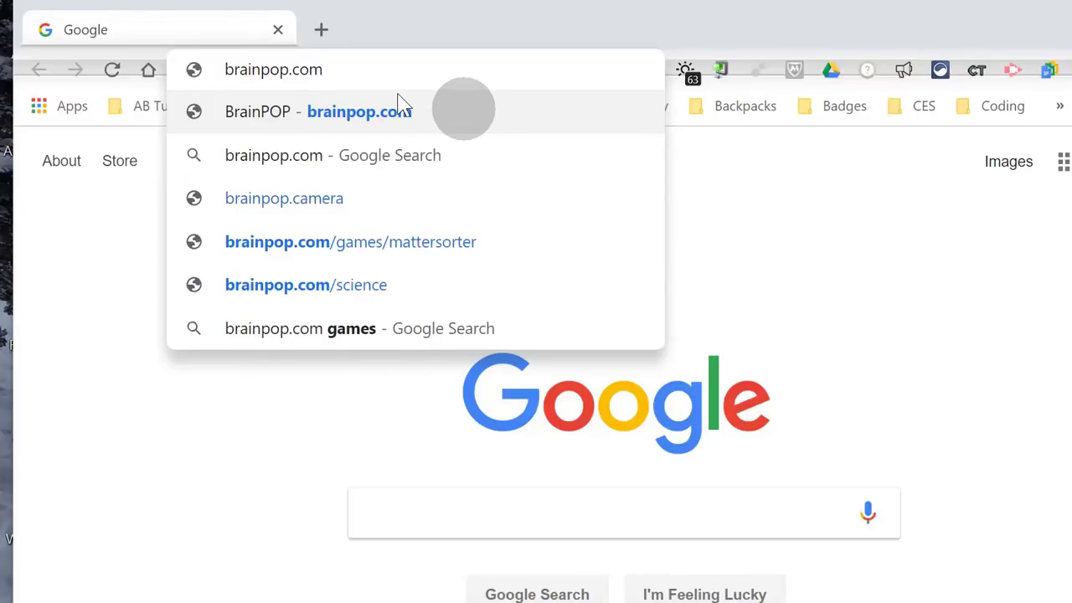
{"action": "left_click", "coordinate": [401, 105]}
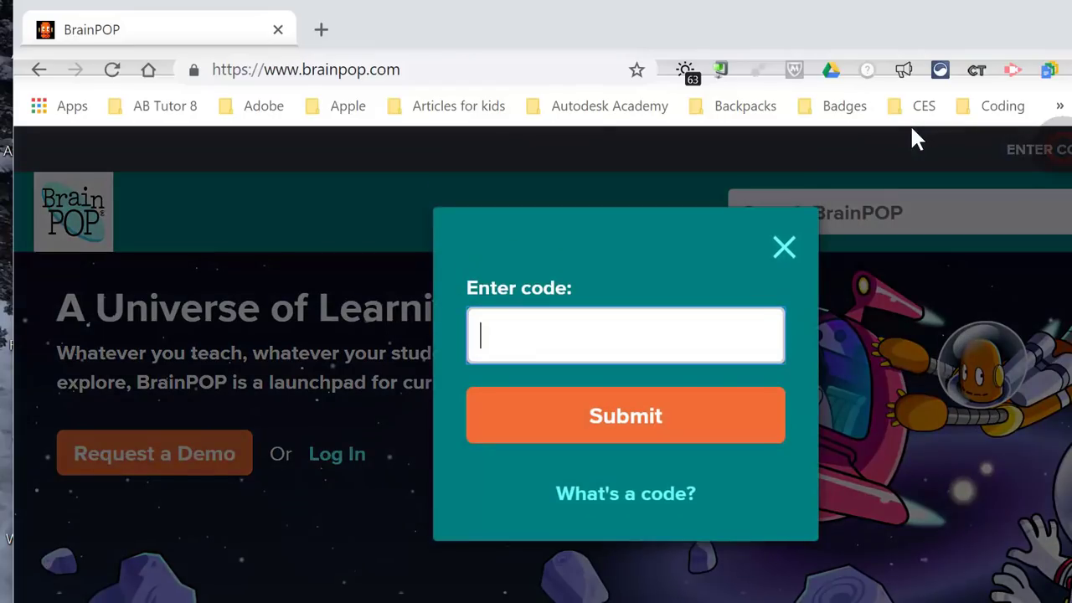
Enter the teacher's class code in capital letters and submit it
{"action": "left_click", "coordinate": [679, 329]}
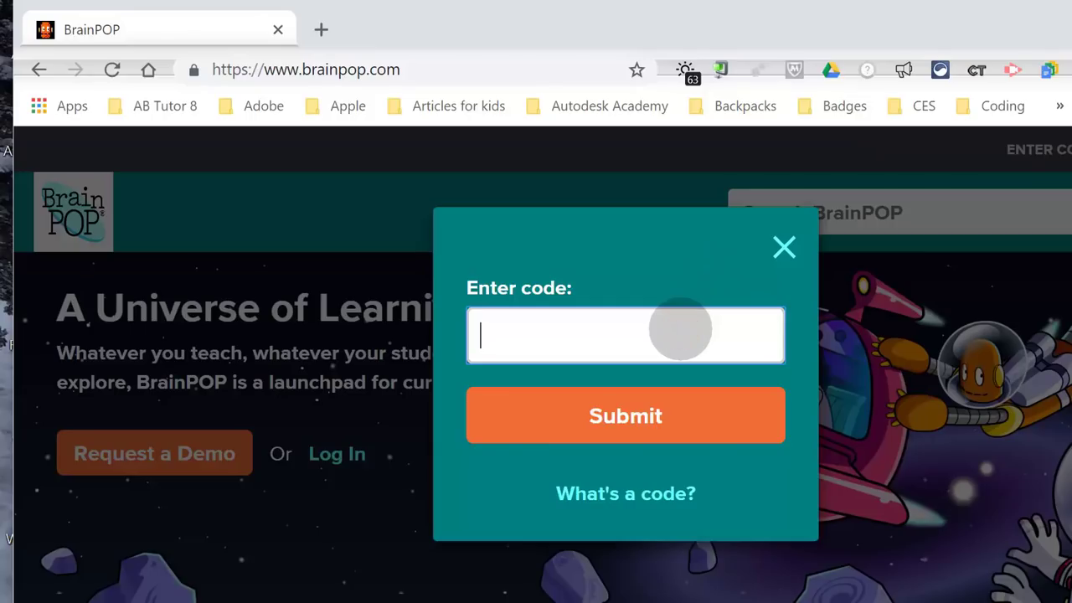
{"action": "key", "text": "Caps_Lock"}
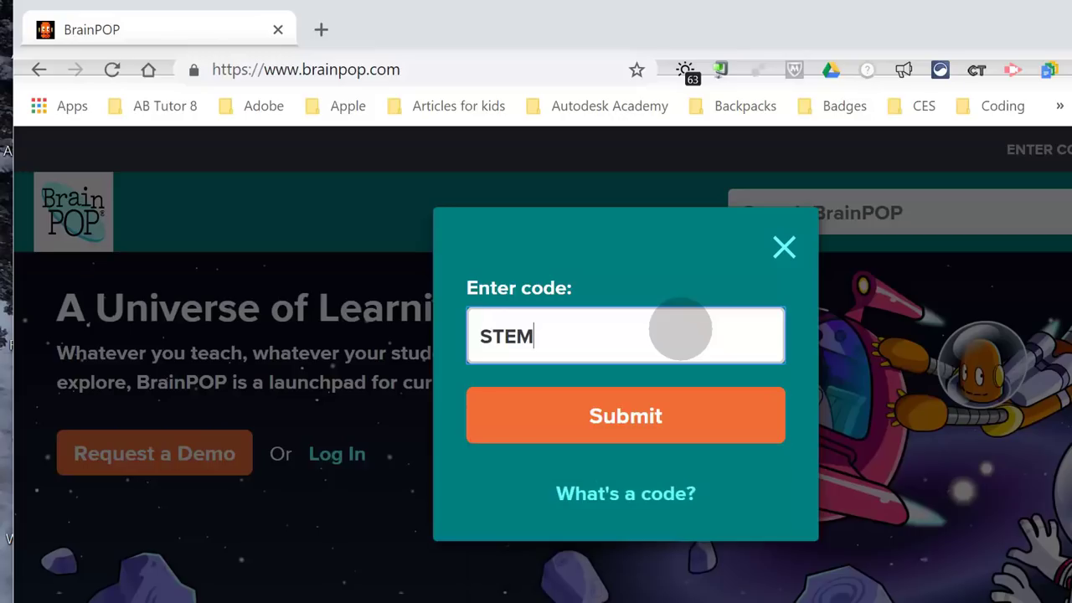
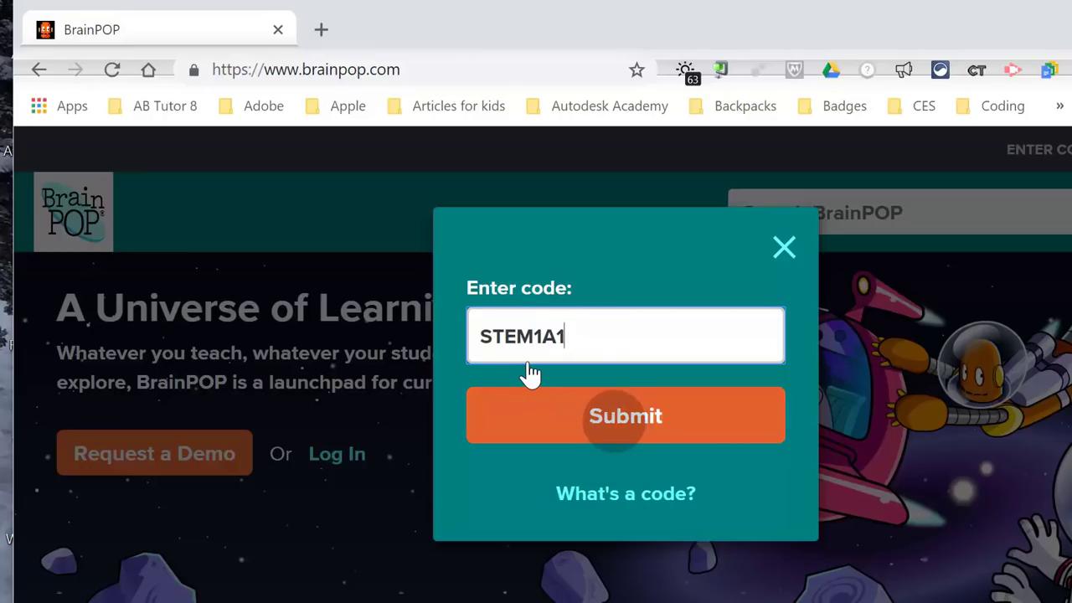
{"action": "key", "text": "Return"}
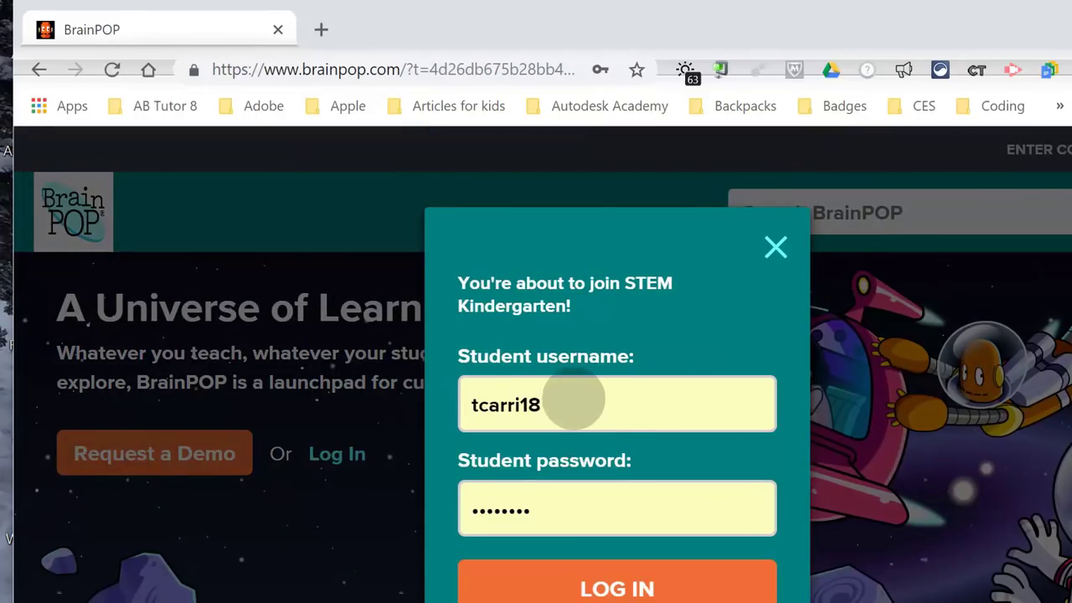
Replace the autofilled username with the student's username, enter the password, and log in
{"action": "double_click", "coordinate": [573, 402]}
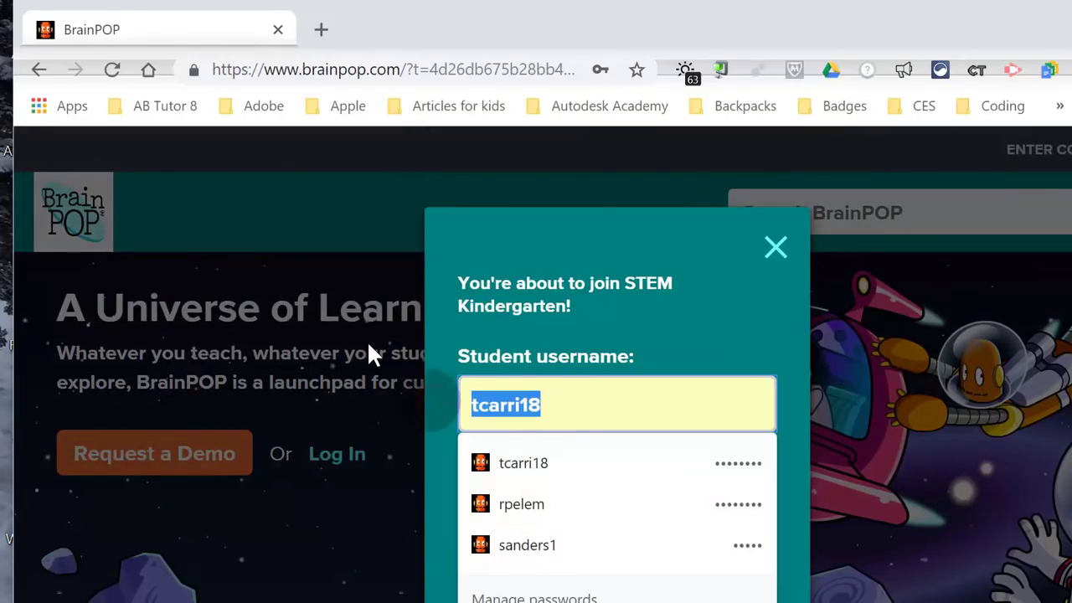
{"action": "key", "text": "BackSpace"}
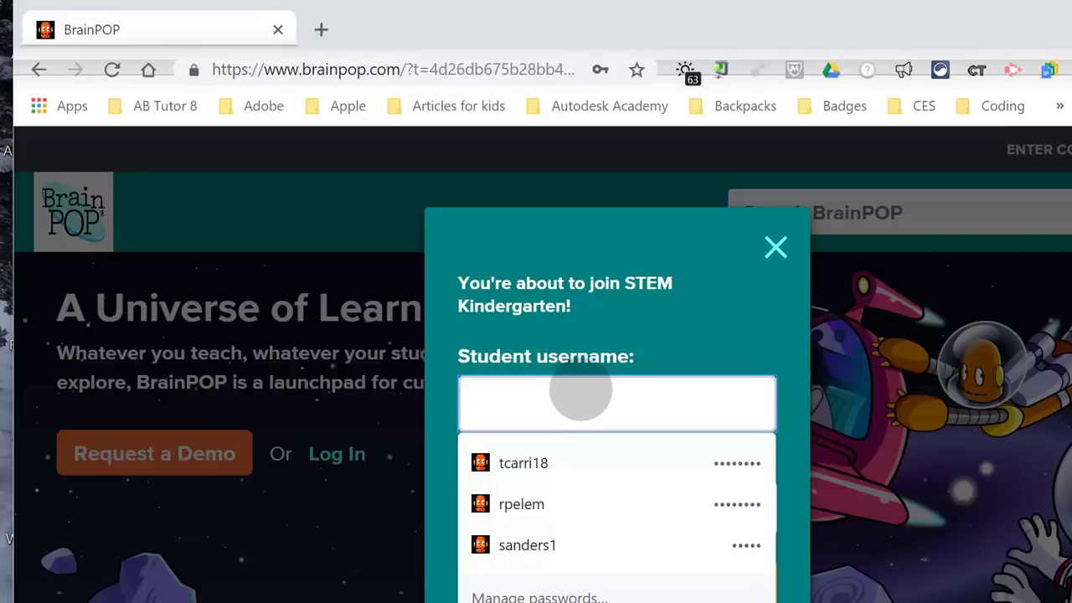
{"action": "type", "text": "ACROM"}
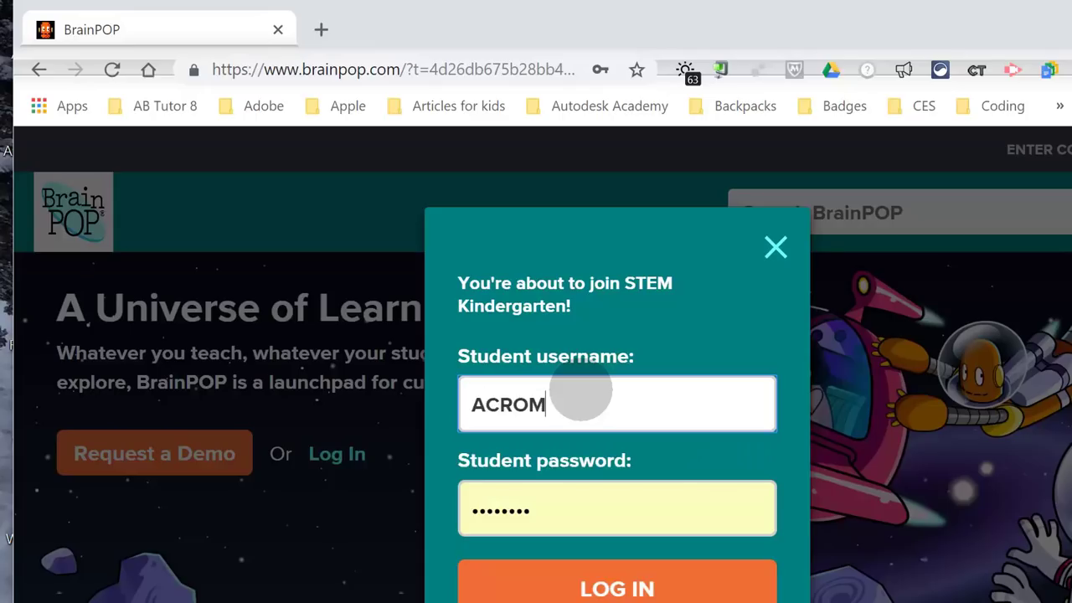
{"action": "key", "text": "BackSpace"}
{"action": "key", "text": "BackSpace"}
{"action": "key", "text": "BackSpace"}
{"action": "key", "text": "BackSpace"}
{"action": "key", "text": "Caps_Lock"}
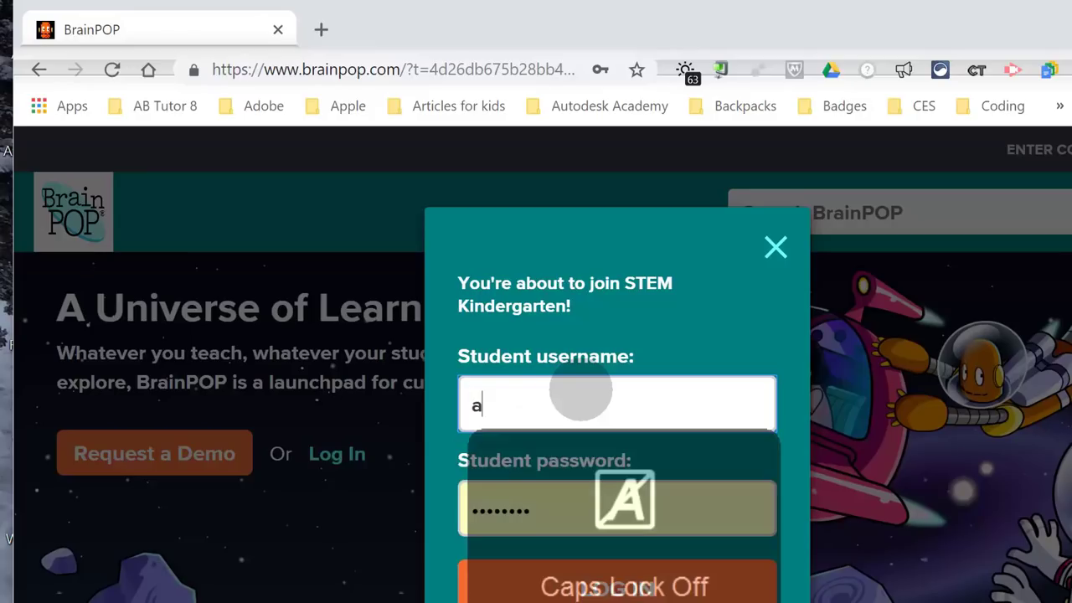
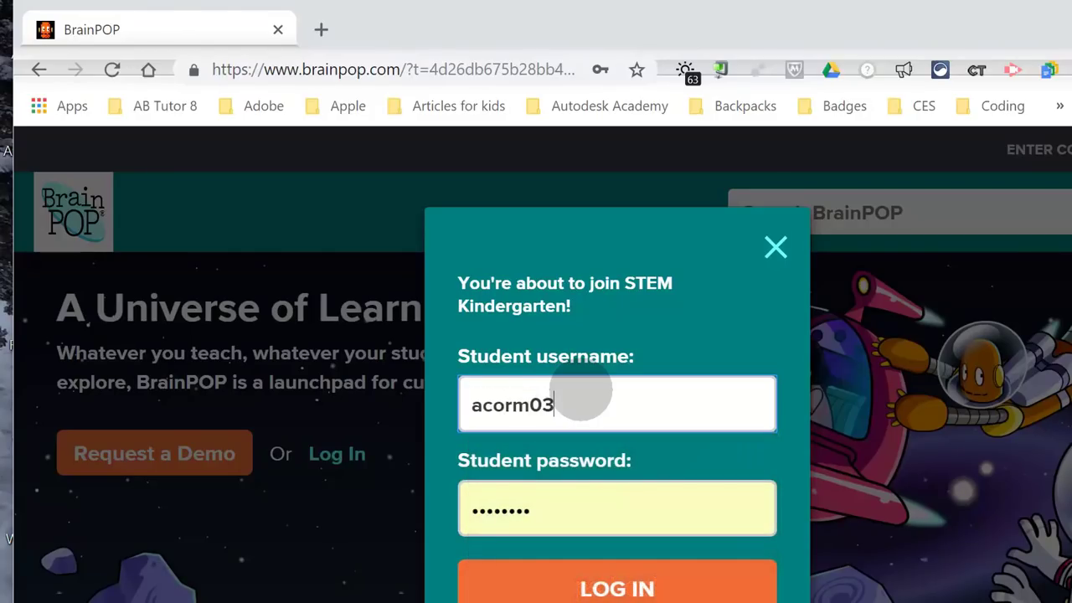
{"action": "key", "text": "Tab"}
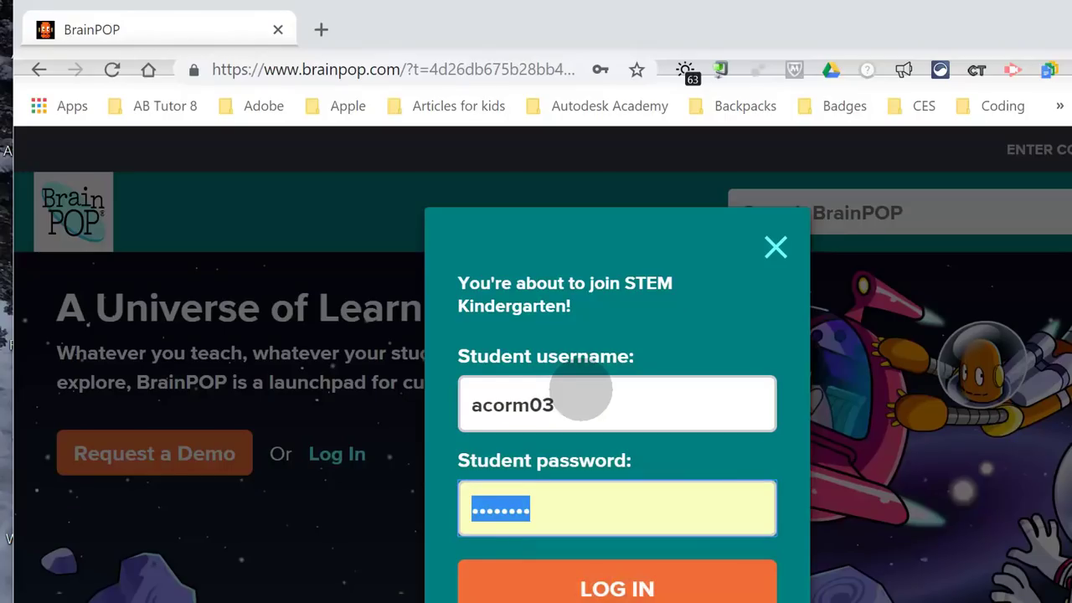
{"action": "type", "text": "•"}
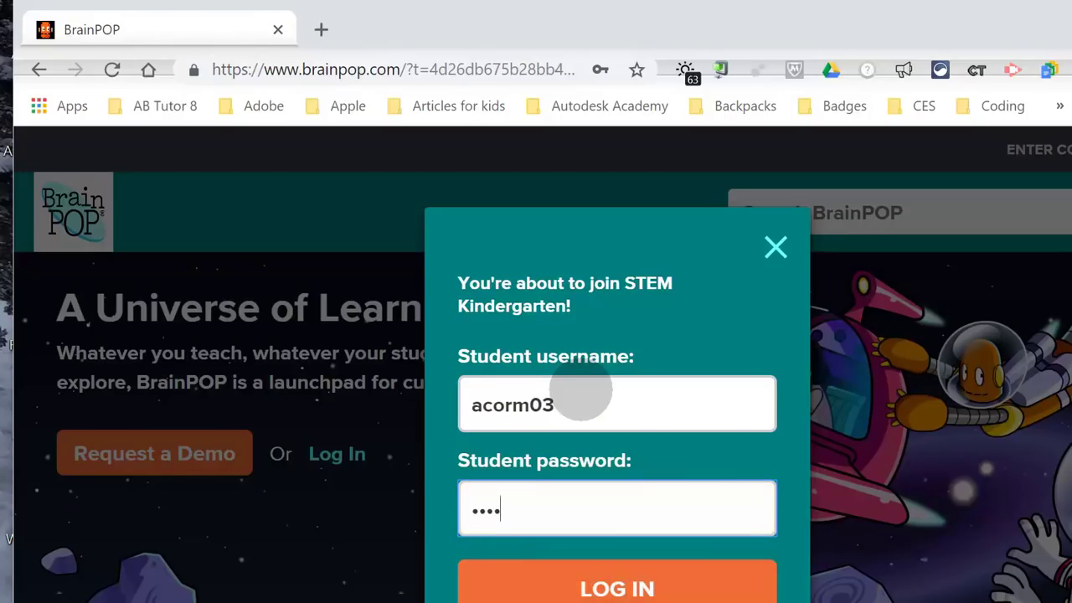
{"action": "key", "text": "shift"}
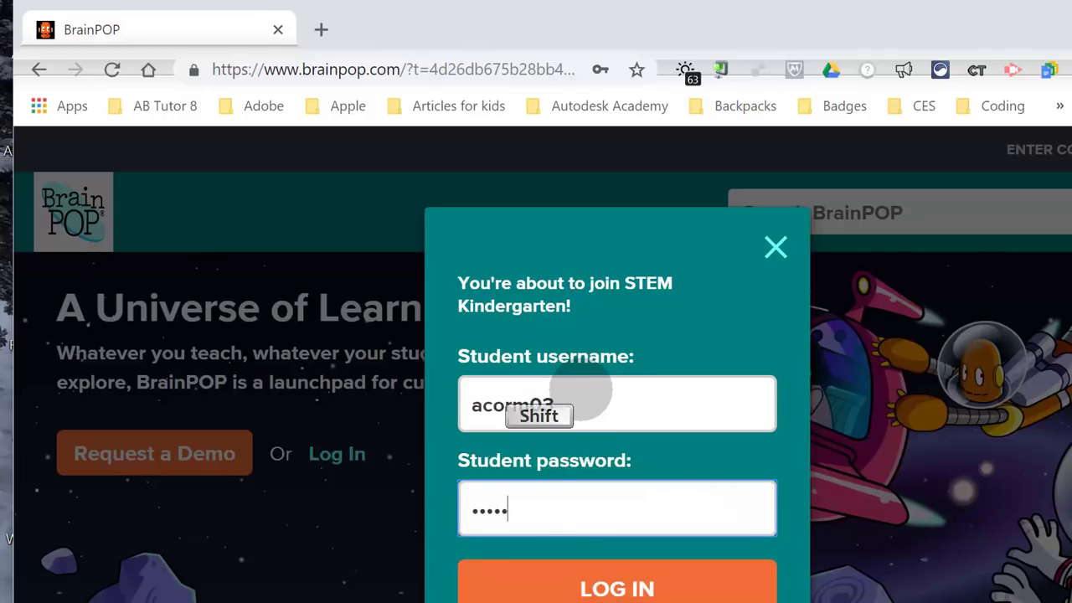
{"action": "type", "text": "•••••"}
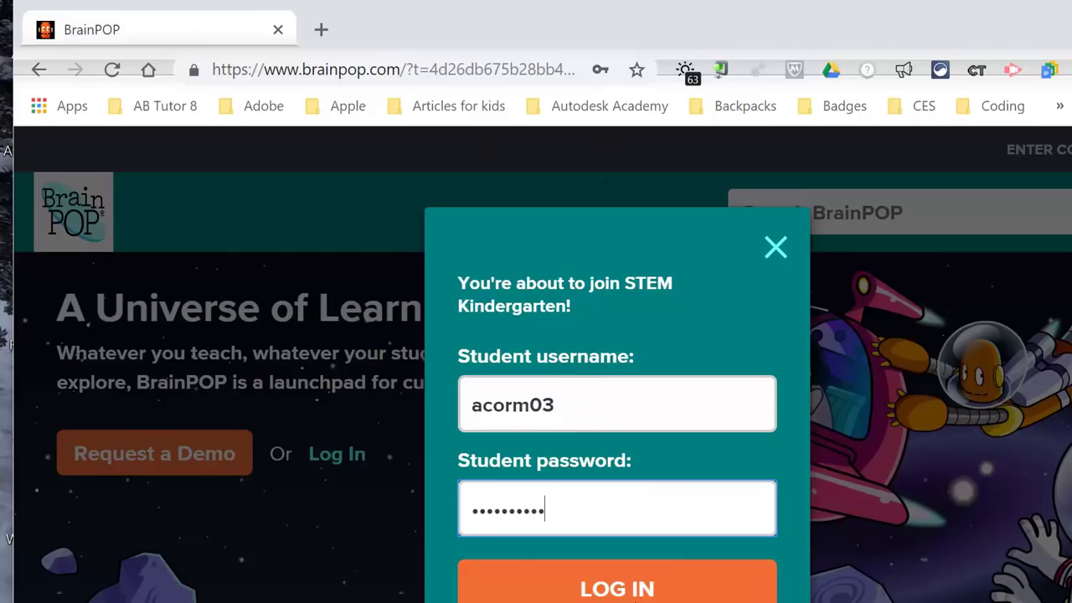
{"action": "key", "text": "Return"}
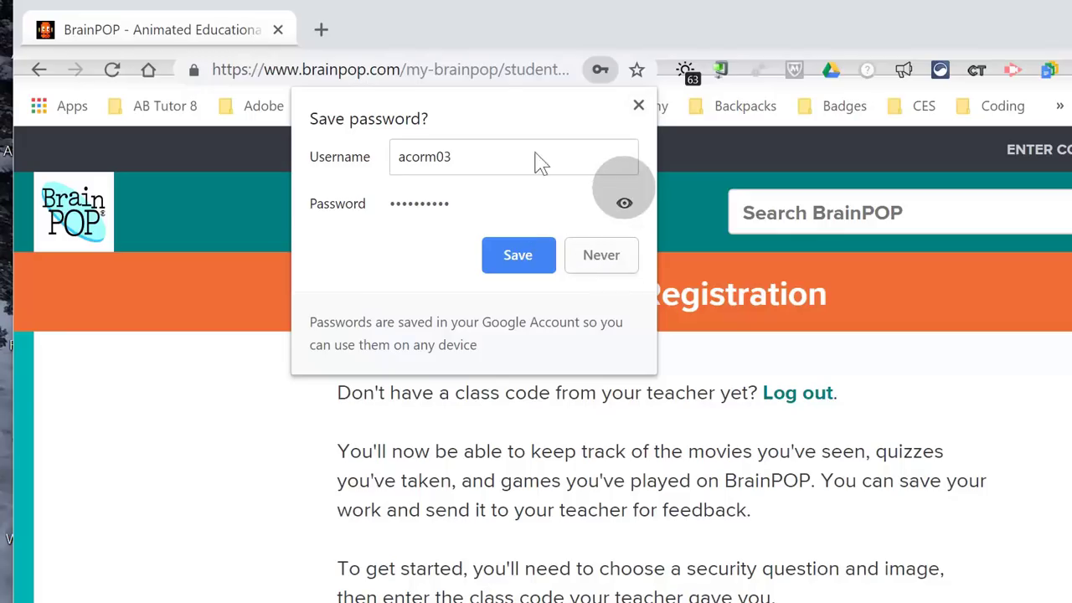
Dismiss the save-password prompt and choose 'What is your favorite color?' with its security answer
{"action": "left_click", "coordinate": [638, 106]}
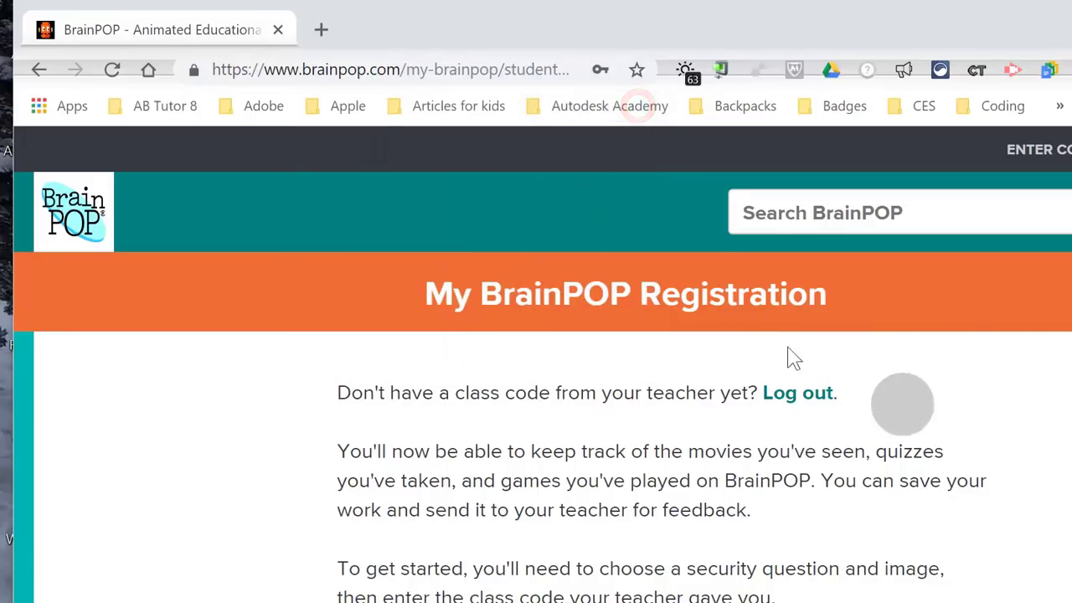
{"action": "scroll", "coordinate": [829, 356], "scroll_direction": "down", "scroll_amount": 5}
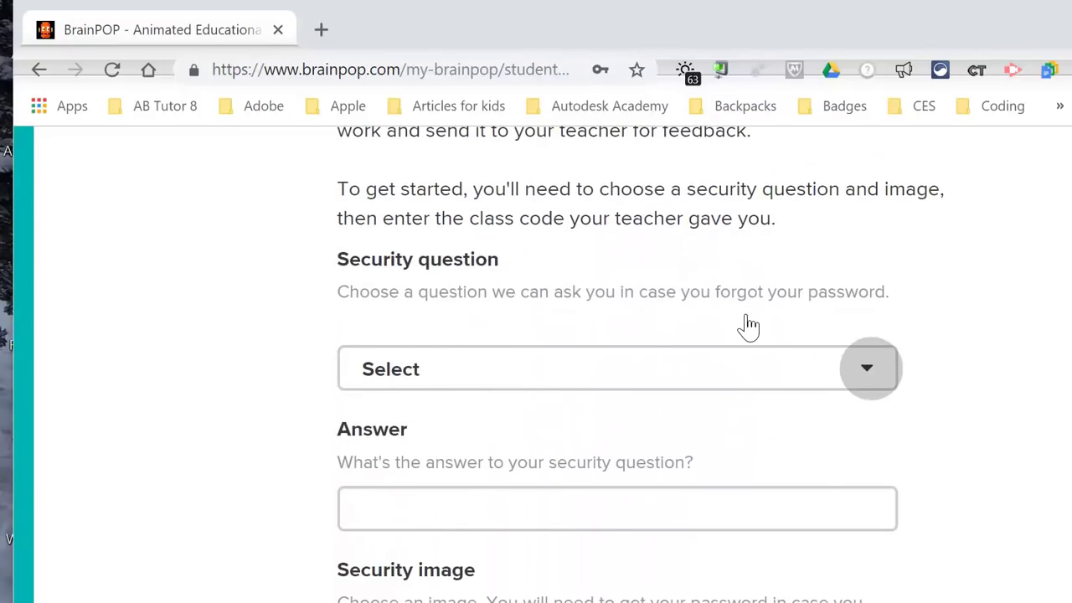
{"action": "left_click", "coordinate": [865, 366]}
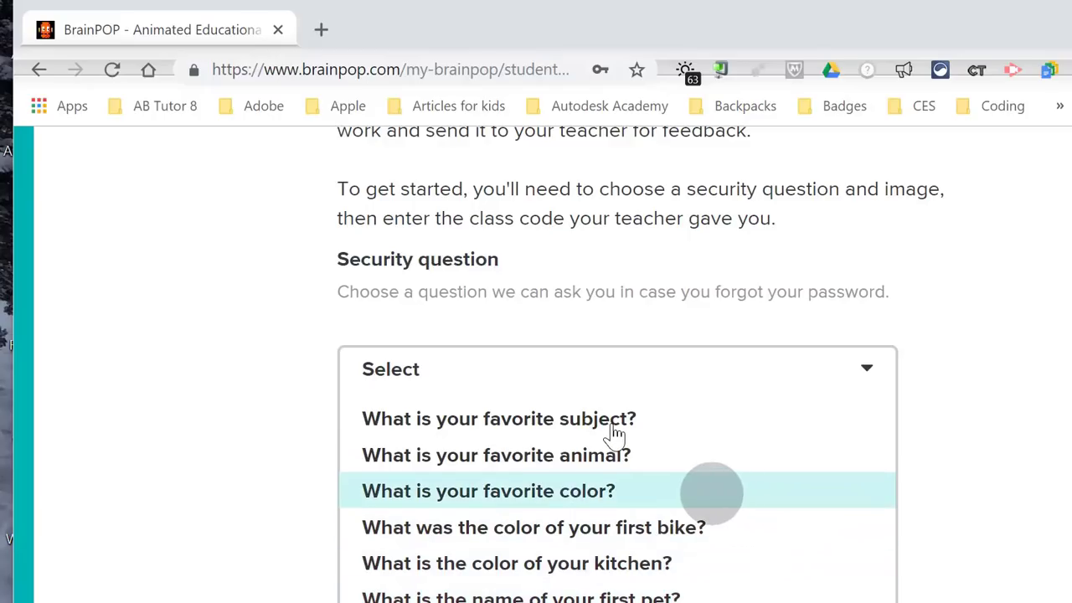
{"action": "left_click", "coordinate": [710, 493]}
{"action": "left_click", "coordinate": [491, 516]}
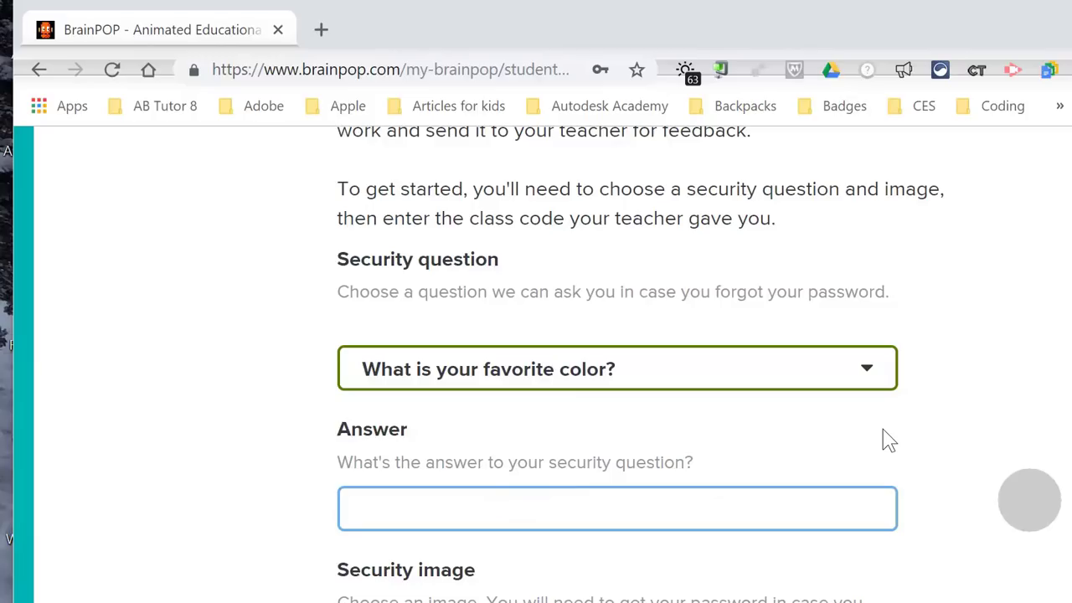
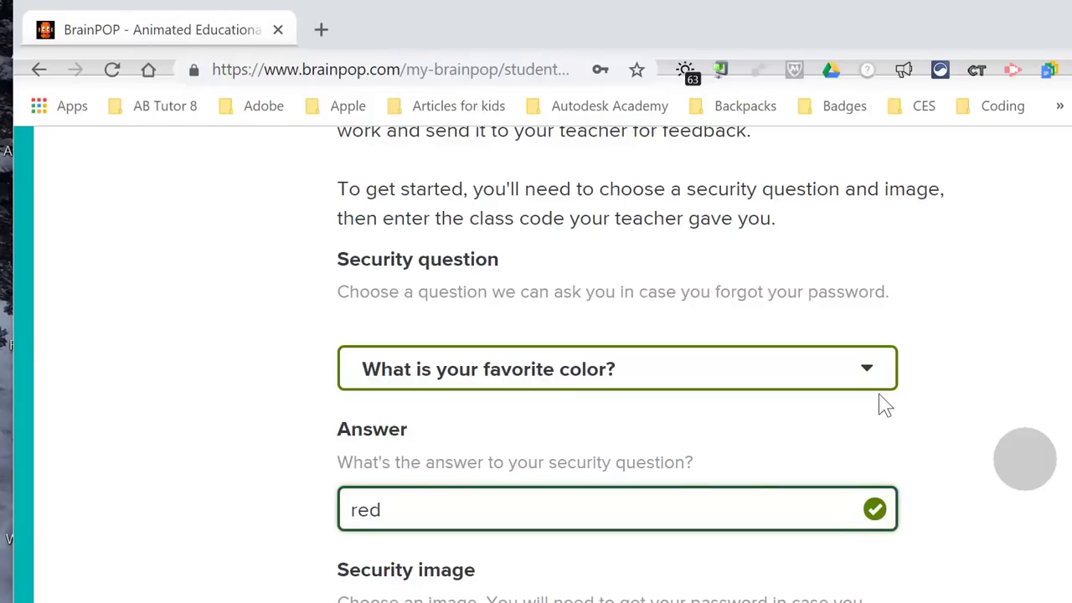
Pick the soccer ball security image and create the student account
{"action": "scroll", "coordinate": [883, 404], "scroll_direction": "down", "scroll_amount": 5}
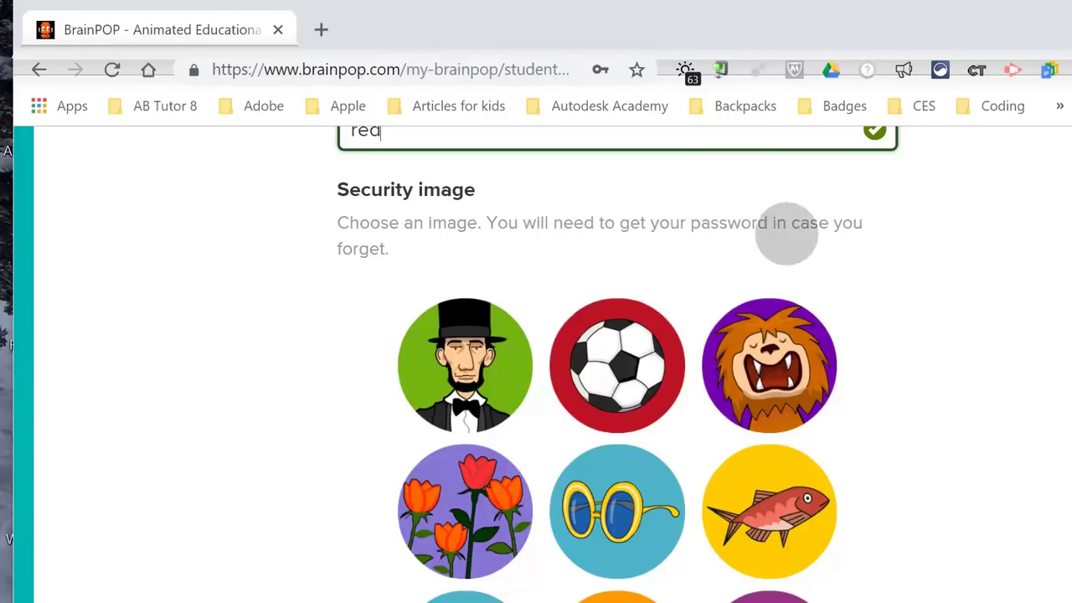
{"action": "scroll", "coordinate": [909, 251], "scroll_direction": "down", "scroll_amount": 1}
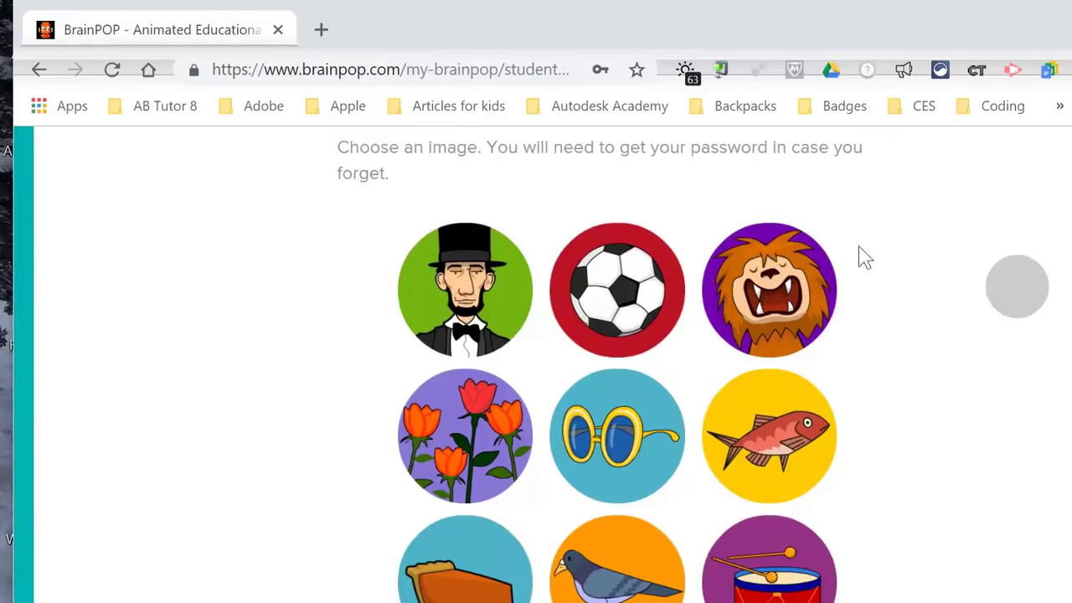
{"action": "left_click", "coordinate": [624, 309]}
{"action": "scroll", "coordinate": [880, 304], "scroll_direction": "down", "scroll_amount": 4}
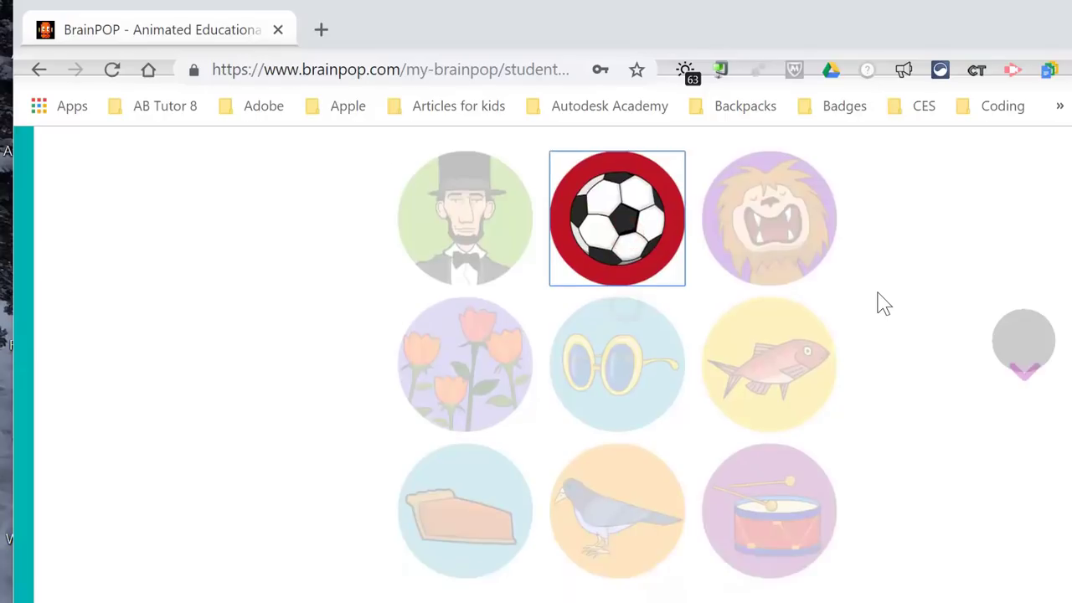
{"action": "left_click", "coordinate": [587, 310]}
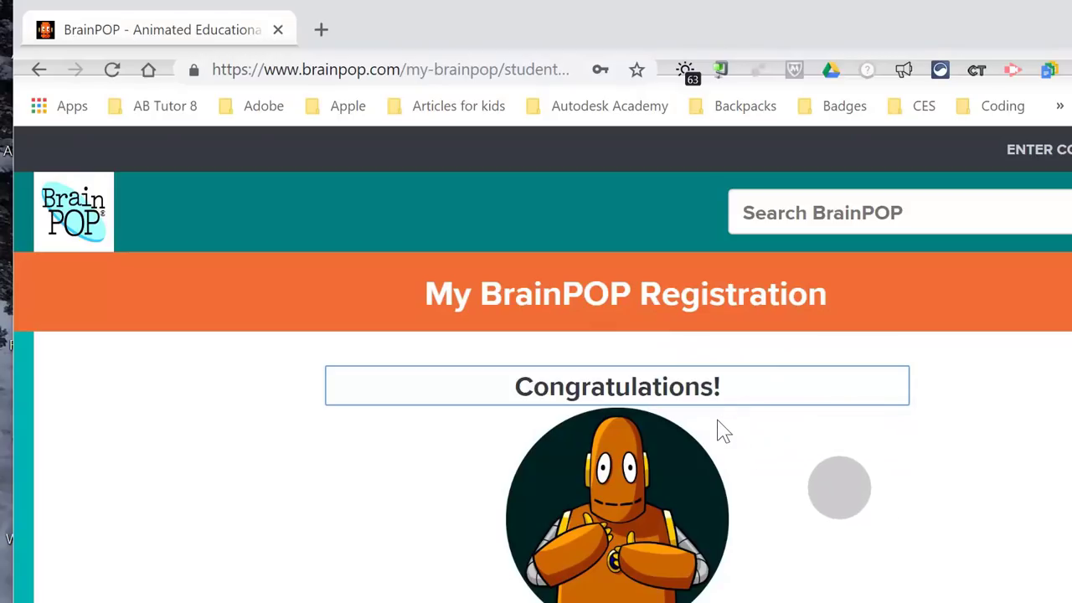
Scroll down the Congratulations page and go to LOG IN with the new account
{"action": "scroll", "coordinate": [991, 382], "scroll_direction": "down", "scroll_amount": 4}
{"action": "scroll", "coordinate": [932, 352], "scroll_direction": "down", "scroll_amount": 1}
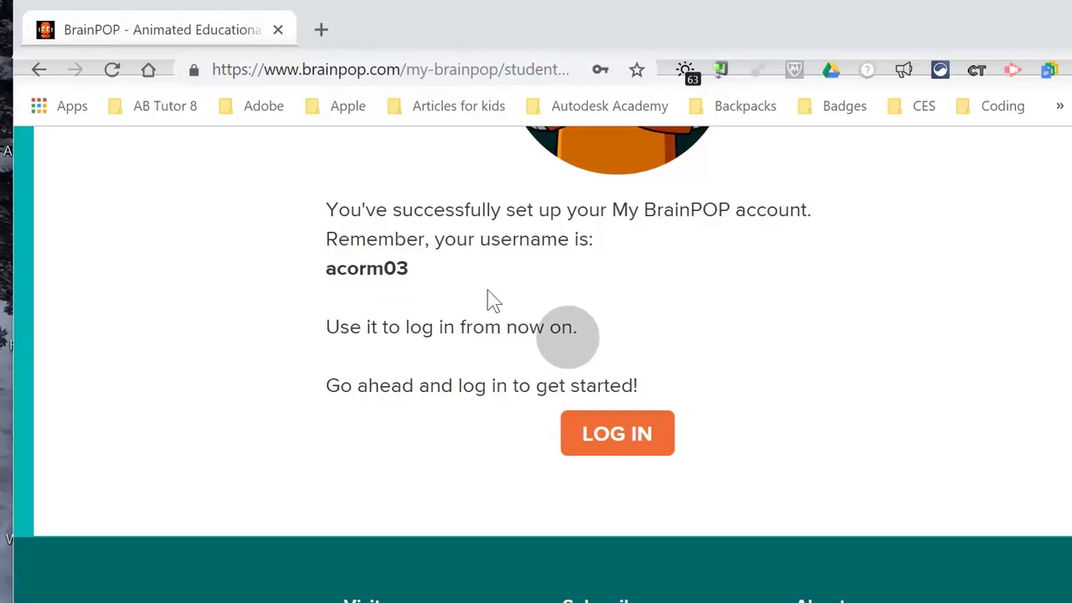
{"action": "left_click", "coordinate": [617, 432]}
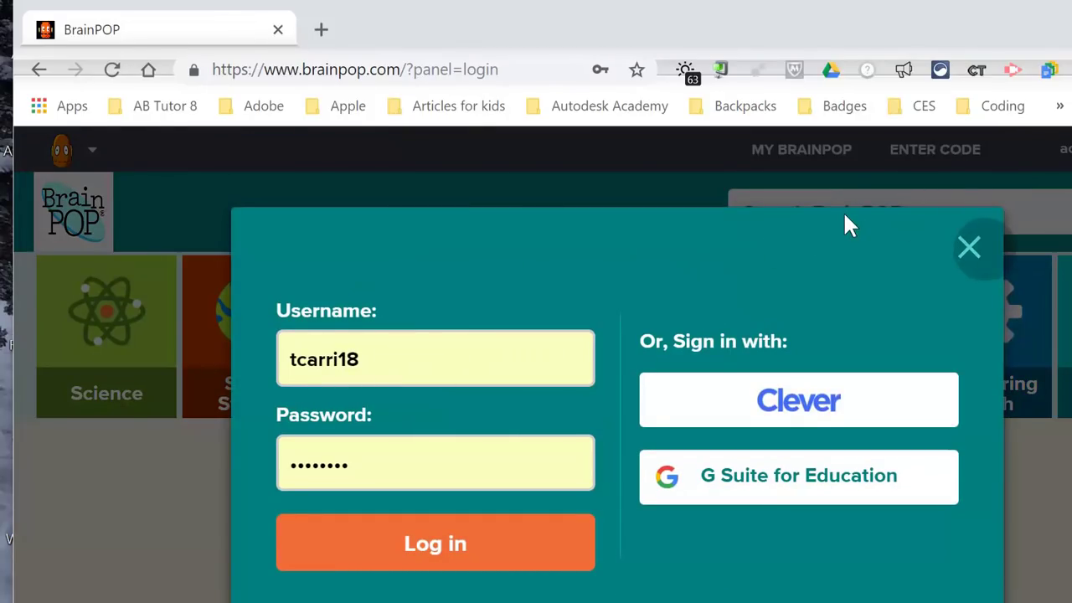
Close the prefilled login panel and reopen the Log In form
{"action": "left_click", "coordinate": [969, 246]}
{"action": "mouse_move", "coordinate": [1012, 142]}
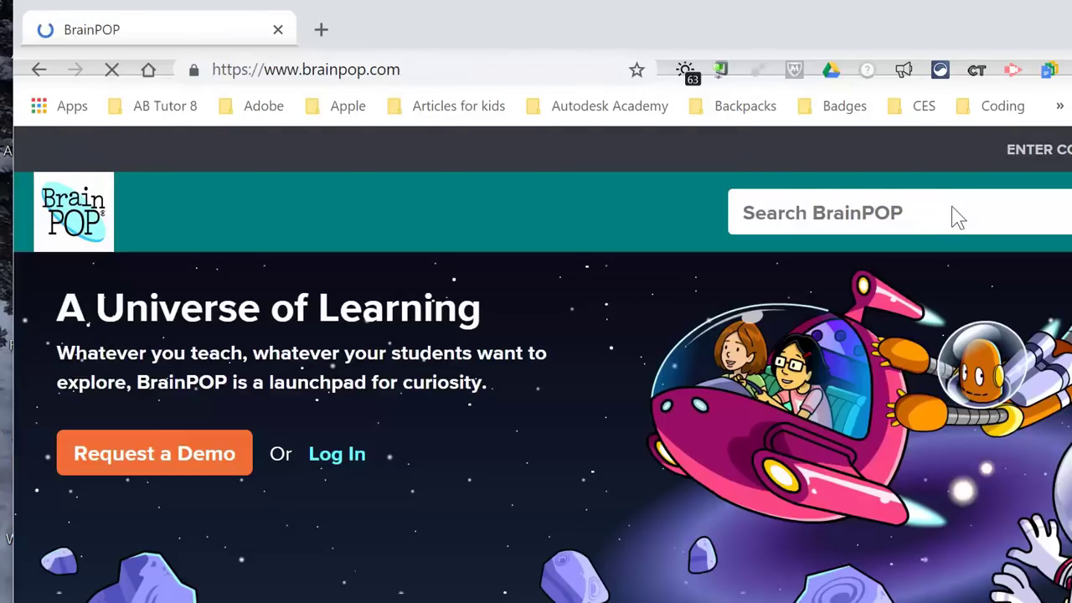
{"action": "left_click", "coordinate": [992, 144]}
Replace the saved credentials with the new student's username and password and log in
{"action": "left_click", "coordinate": [419, 352]}
{"action": "left_click_drag", "start_coordinate": [418, 352], "coordinate": [245, 369]}
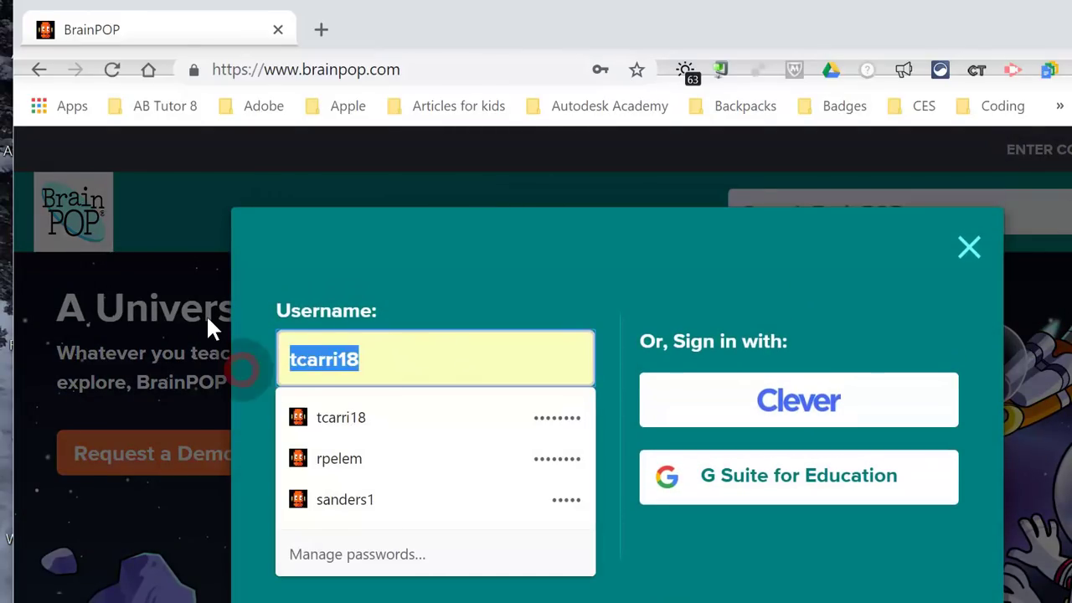
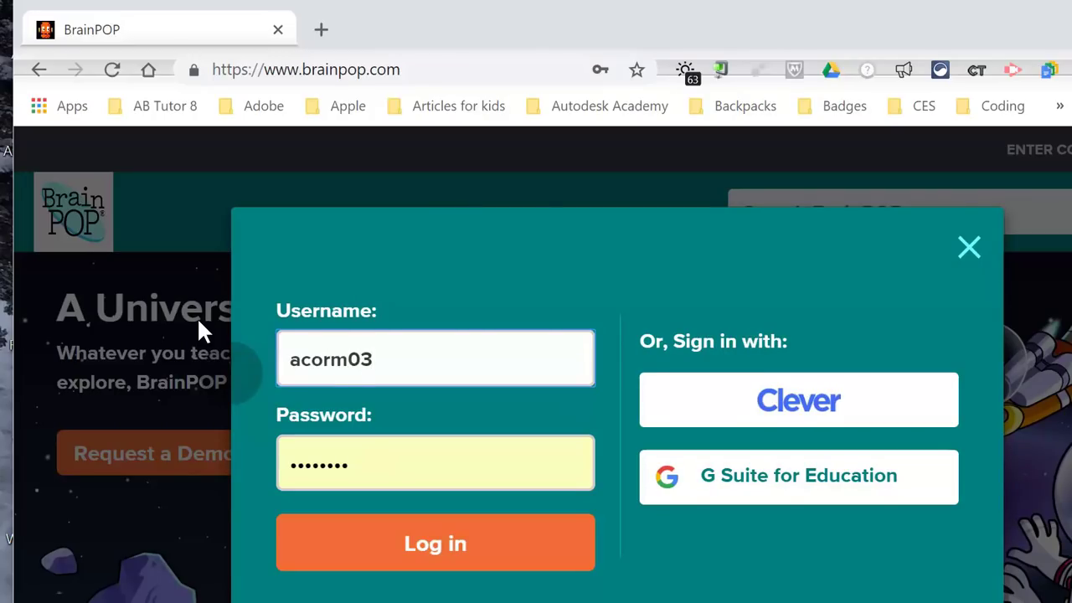
{"action": "key", "text": "Tab"}
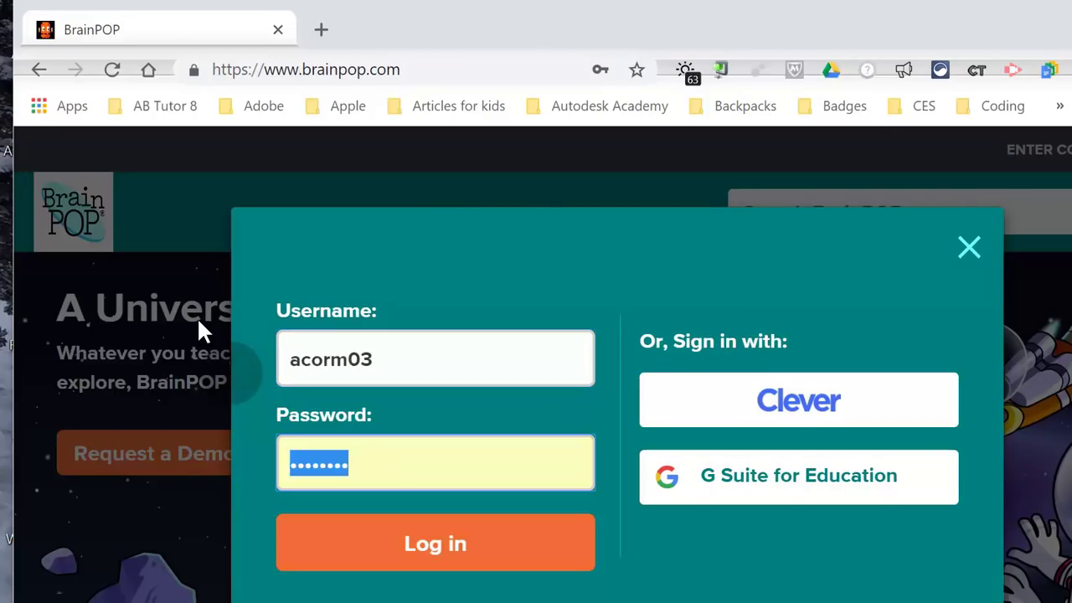
{"action": "type", "text": "••"}
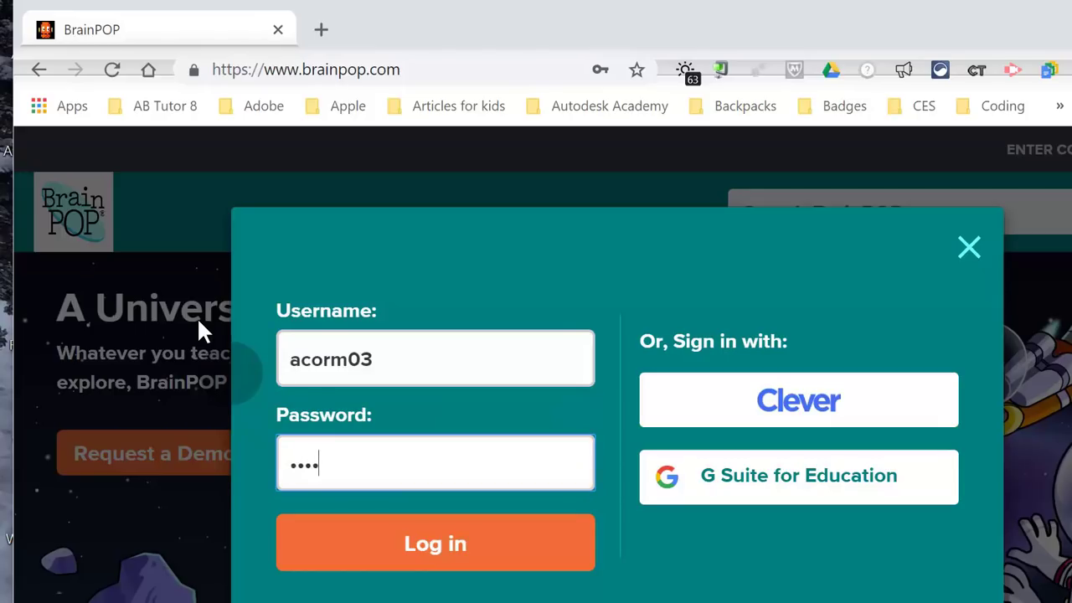
{"action": "key", "text": "shift"}
{"action": "type", "text": "!"}
{"action": "left_click", "coordinate": [352, 560]}
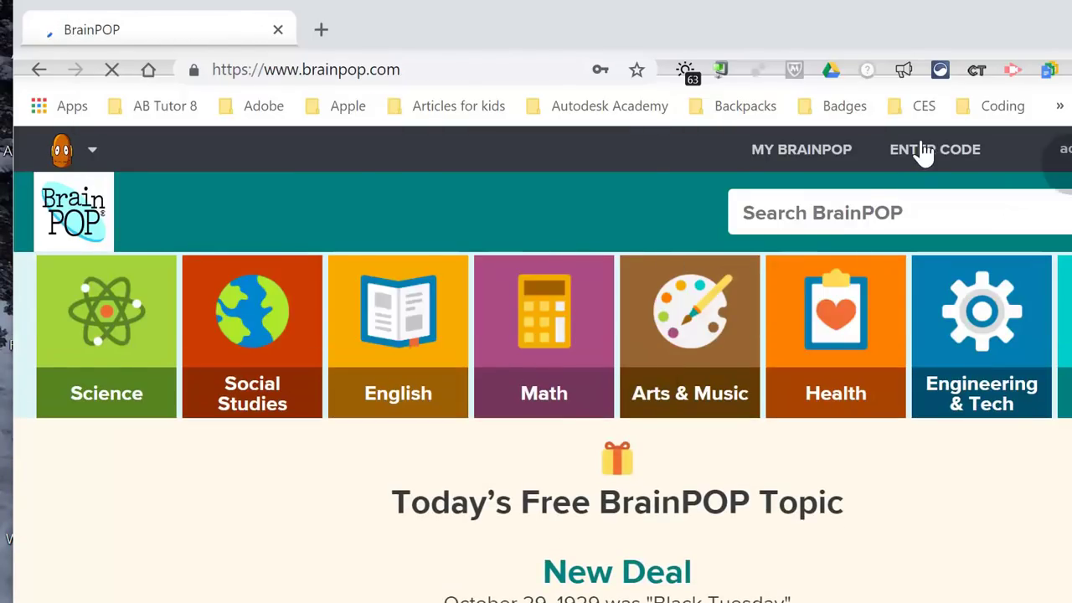
Dismiss the save-password bubble and view the empty My BrainPOP Assignments tab
{"action": "left_click", "coordinate": [638, 104]}
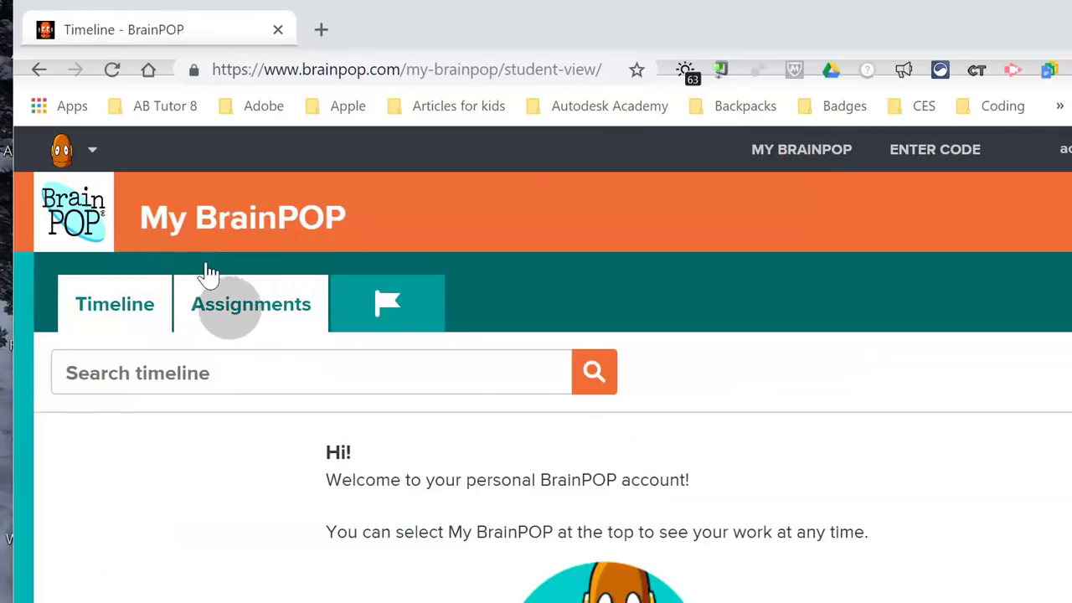
{"action": "left_click", "coordinate": [211, 278]}
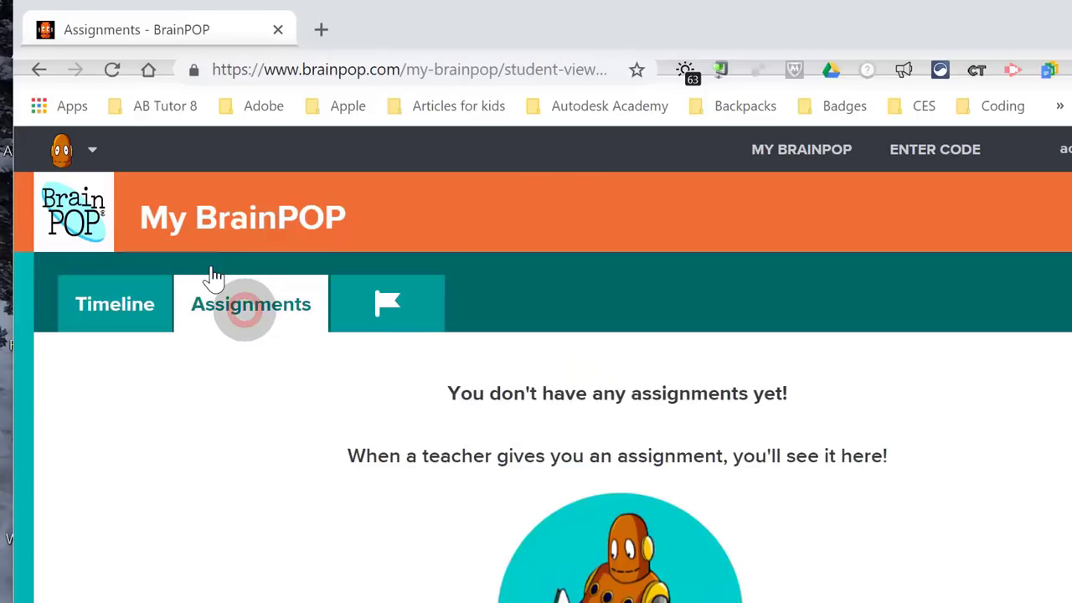
{"action": "scroll", "coordinate": [766, 421], "scroll_direction": "down", "scroll_amount": 3}
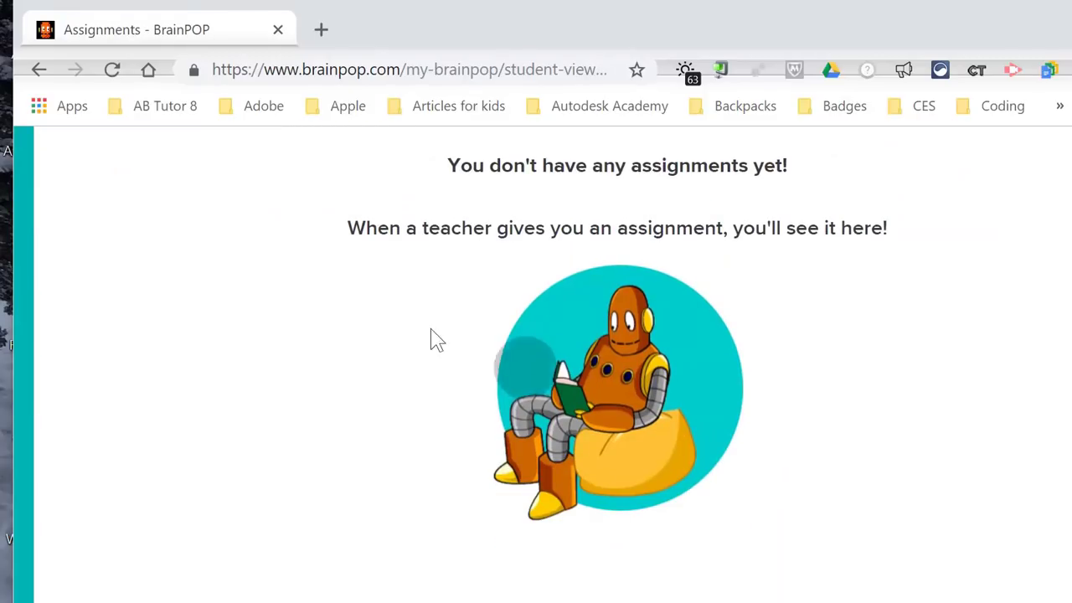
{"action": "scroll", "coordinate": [370, 366], "scroll_direction": "up", "scroll_amount": 3}
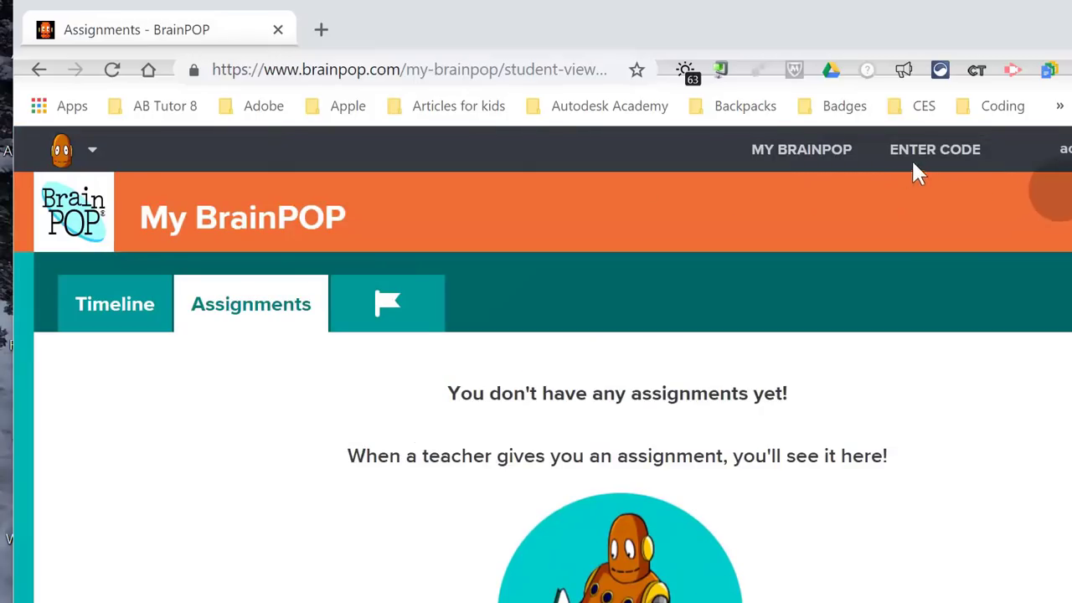